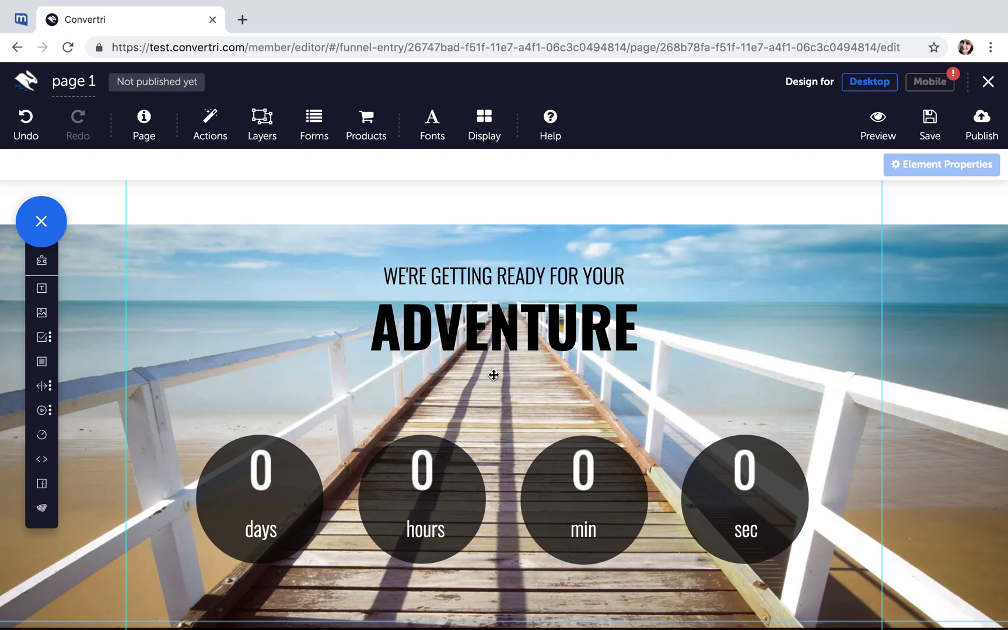
Step: Create a new layer named 'sticky header' from the Layers list
left_click(263, 130)
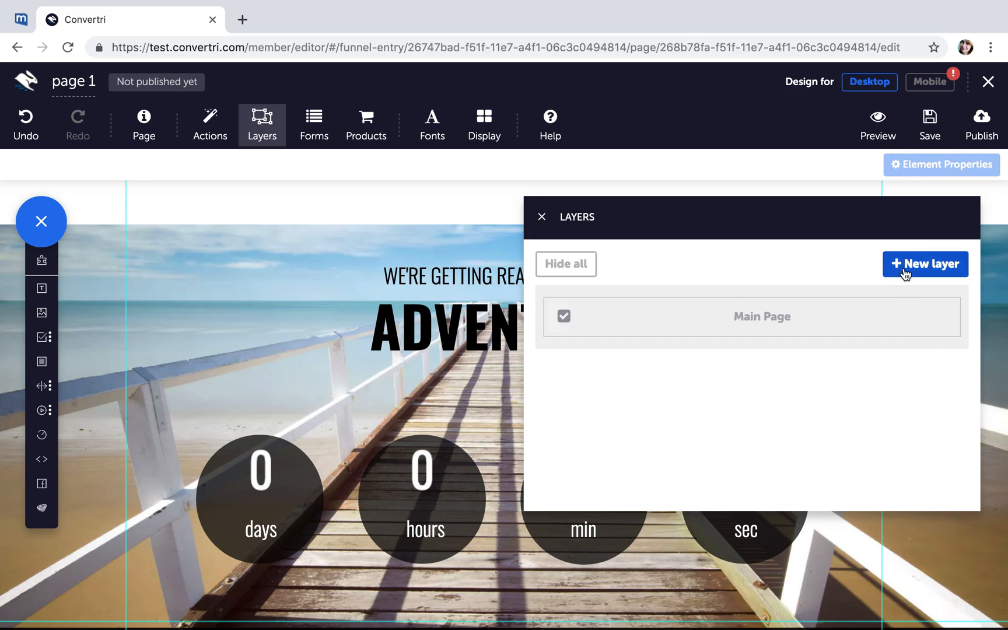
left_click(902, 267)
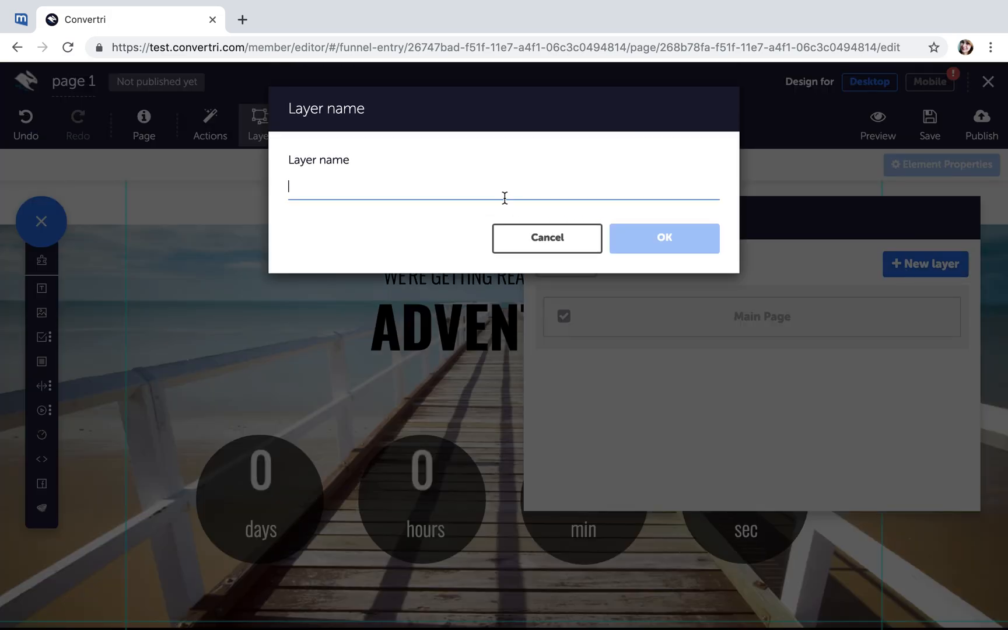
type("sticky hedader")
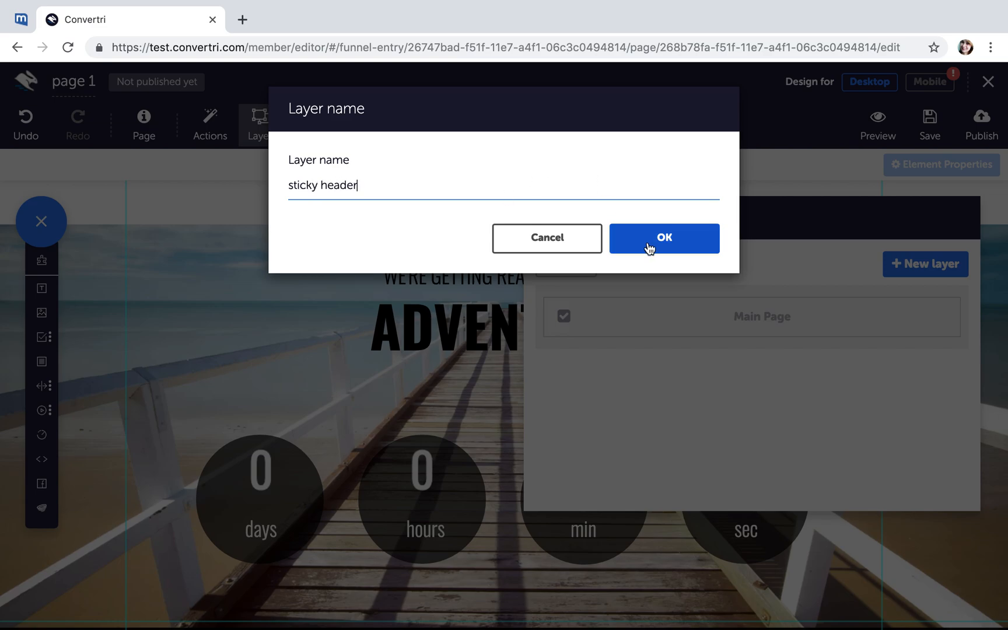
left_click(649, 249)
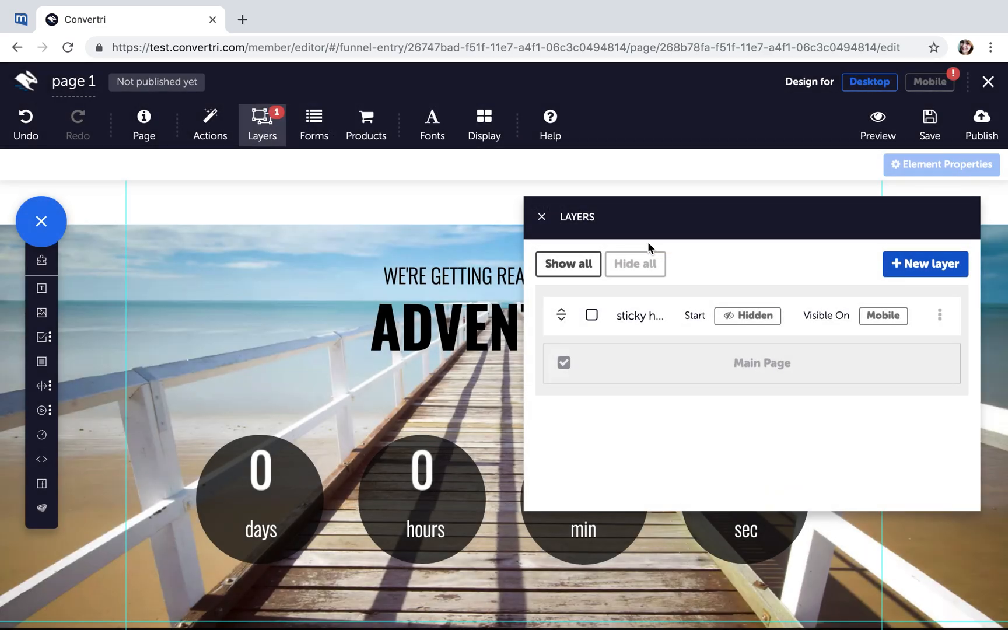
Step: Add a full-width Panel to the sticky header layer, shrink it to a thin strip at the page top
left_click(592, 315)
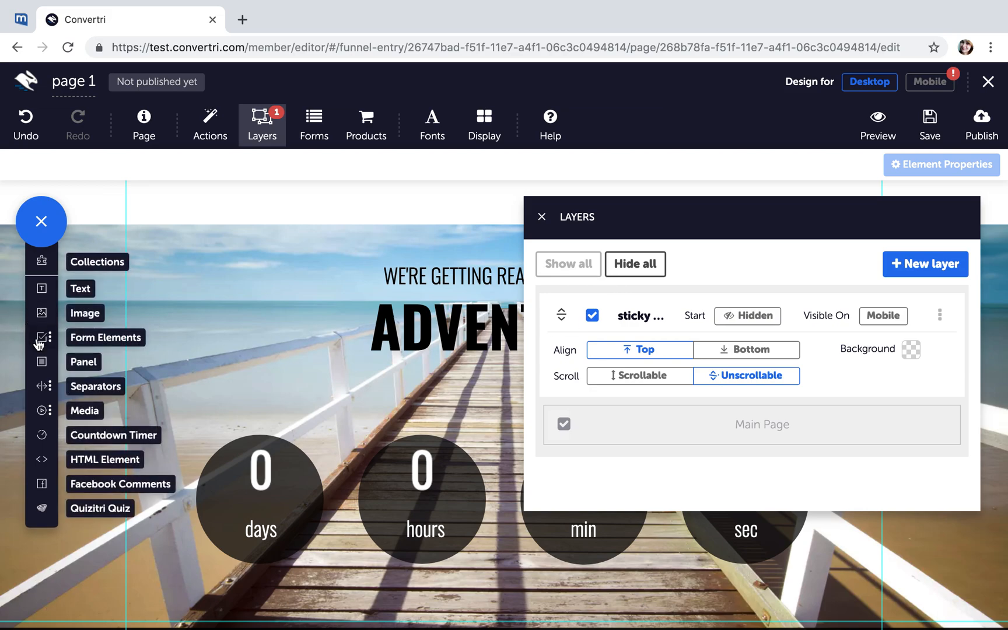
left_click_drag(43, 367, 309, 308)
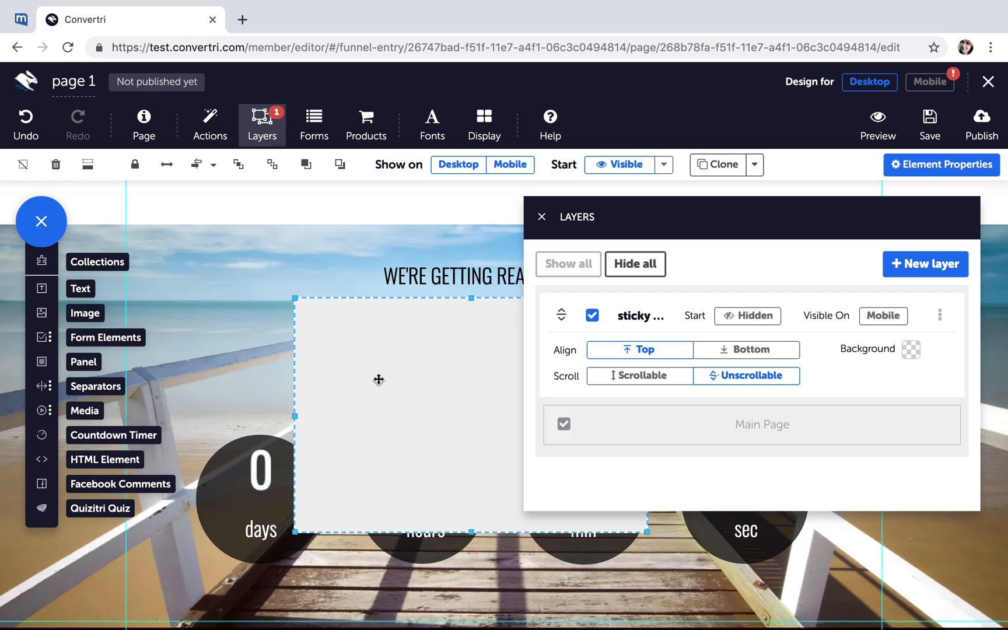
left_click(167, 173)
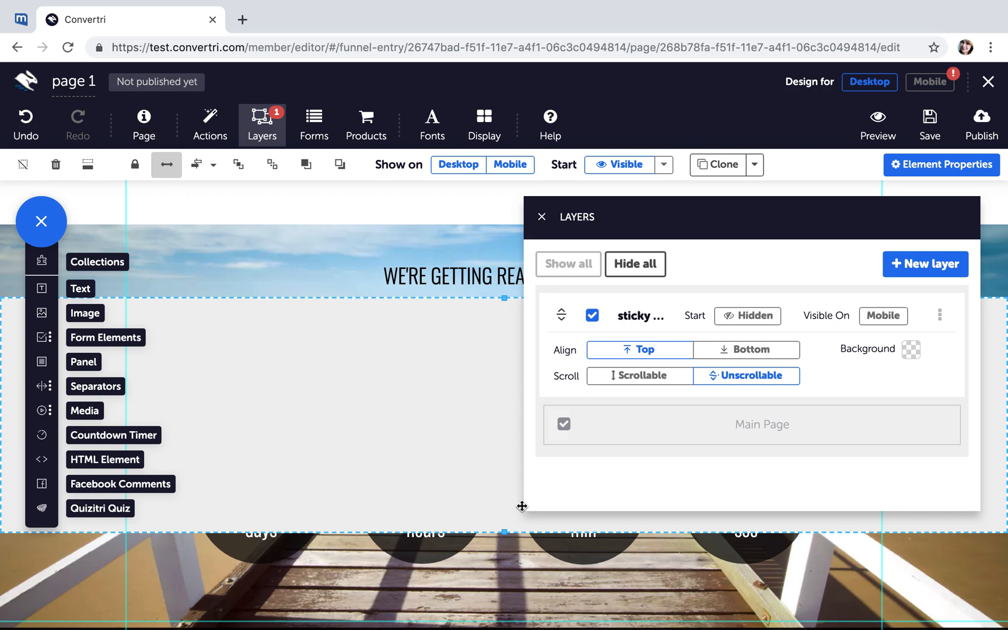
left_click_drag(504, 539, 502, 359)
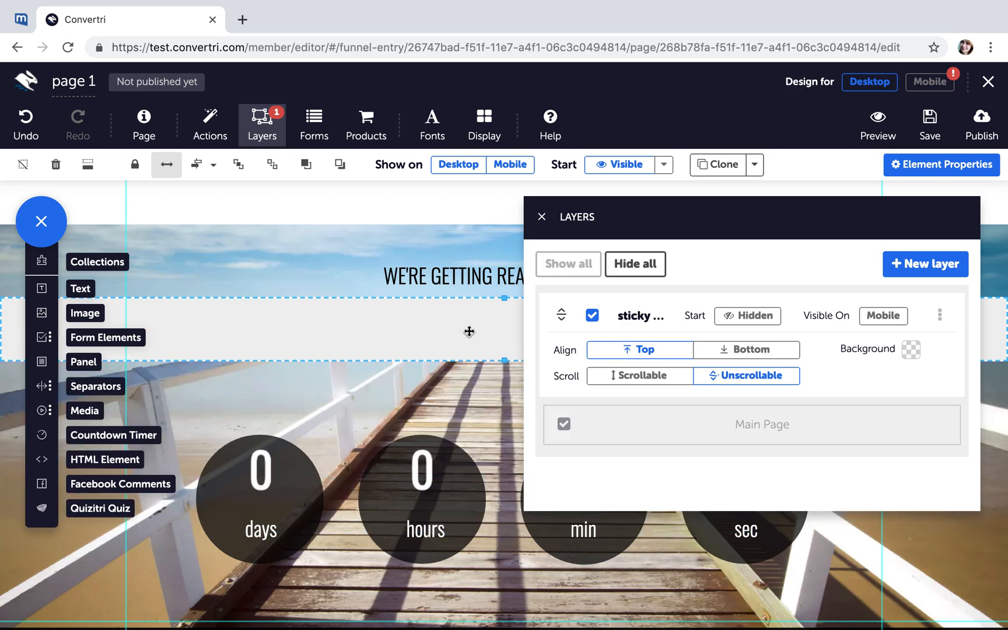
left_click_drag(469, 331, 467, 216)
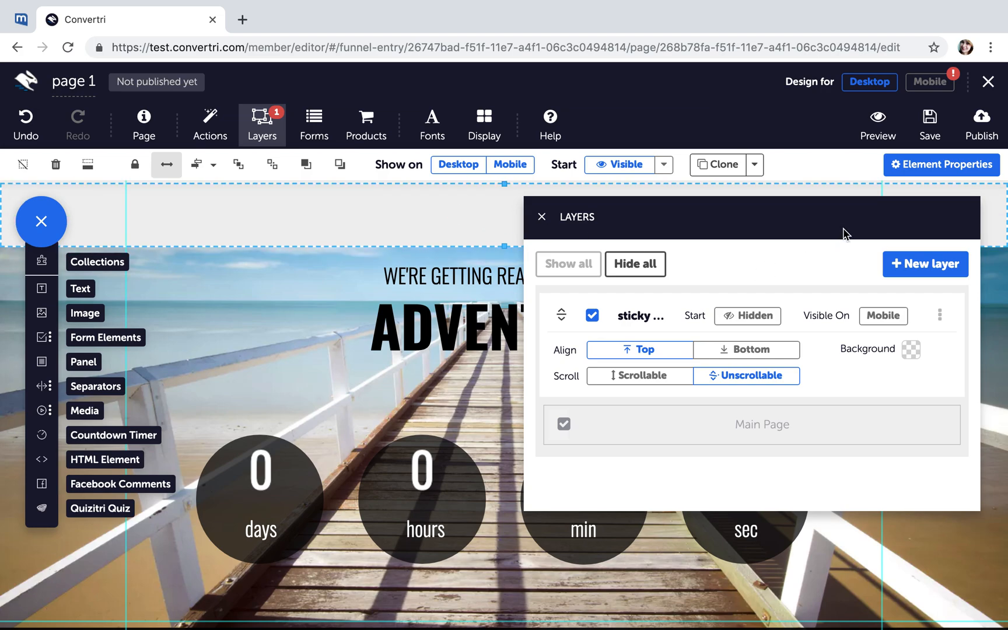
Step: Give the header panel a bright green background, rgb(92, 218, 78)
left_click(927, 173)
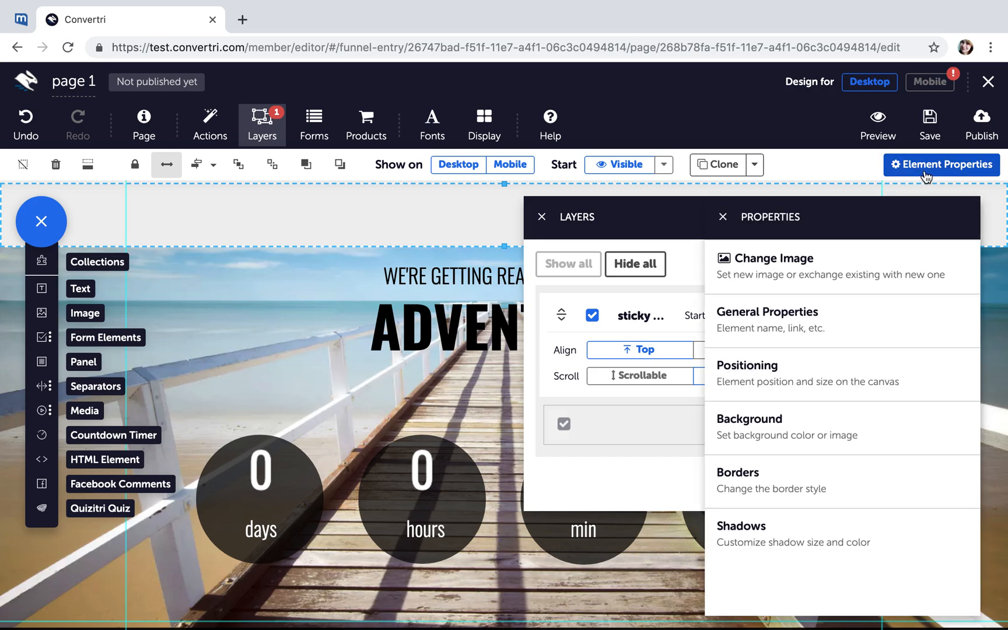
left_click(756, 429)
left_click(726, 313)
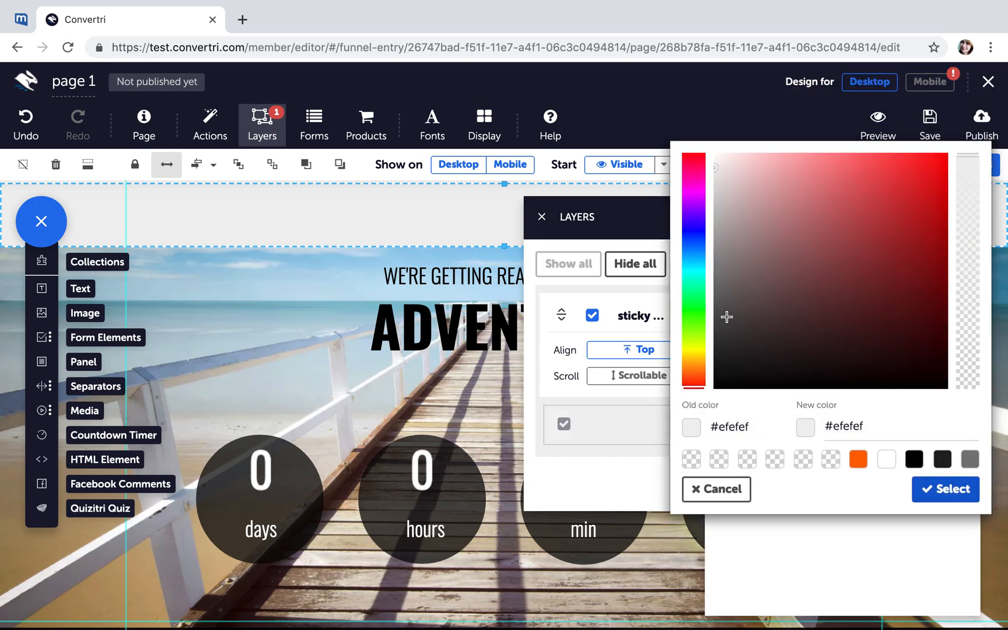
left_click(691, 323)
left_click_drag(816, 212, 863, 187)
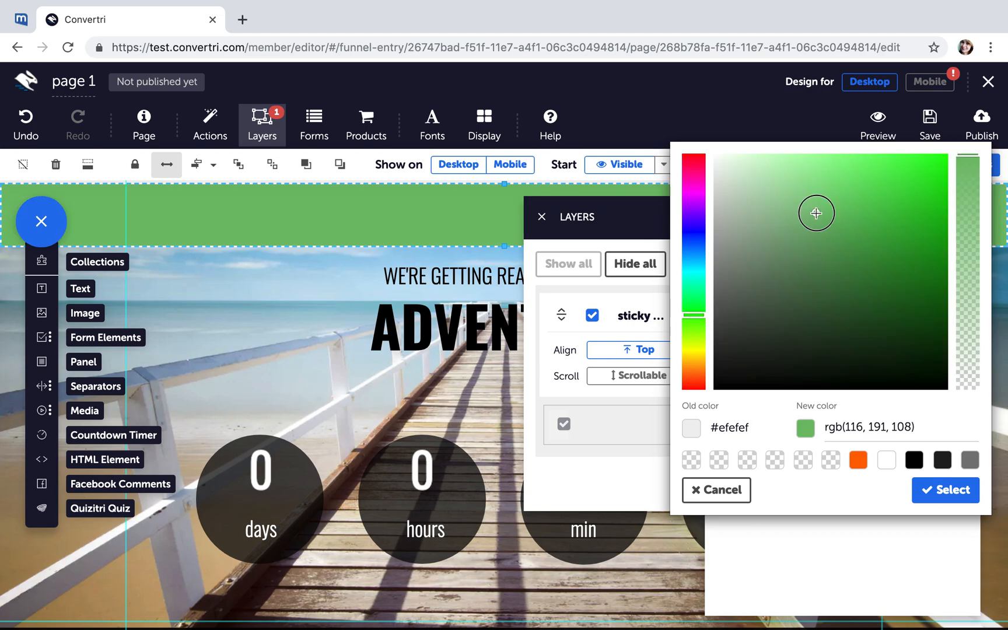
left_click(930, 492)
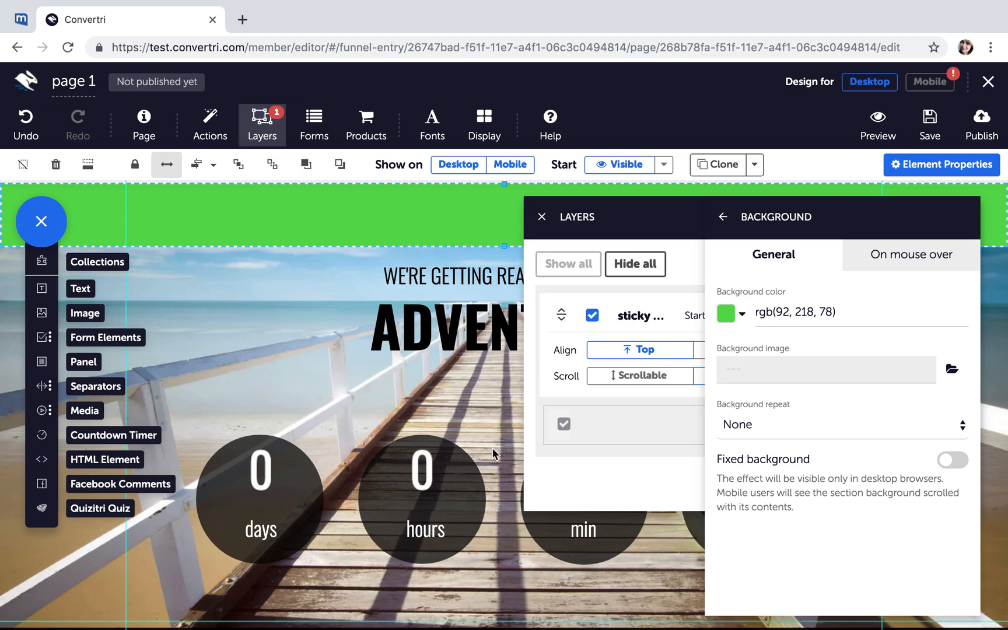
Step: Place a Text element reading 'Menu' inside the green header strip
left_click(42, 288)
left_click(466, 204)
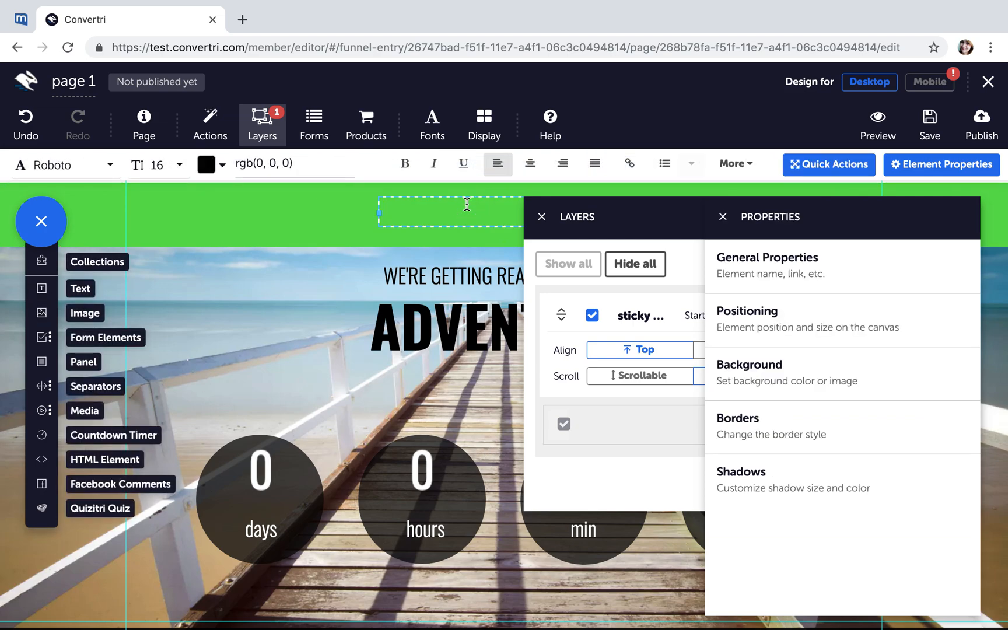
type("Menu")
left_click(724, 217)
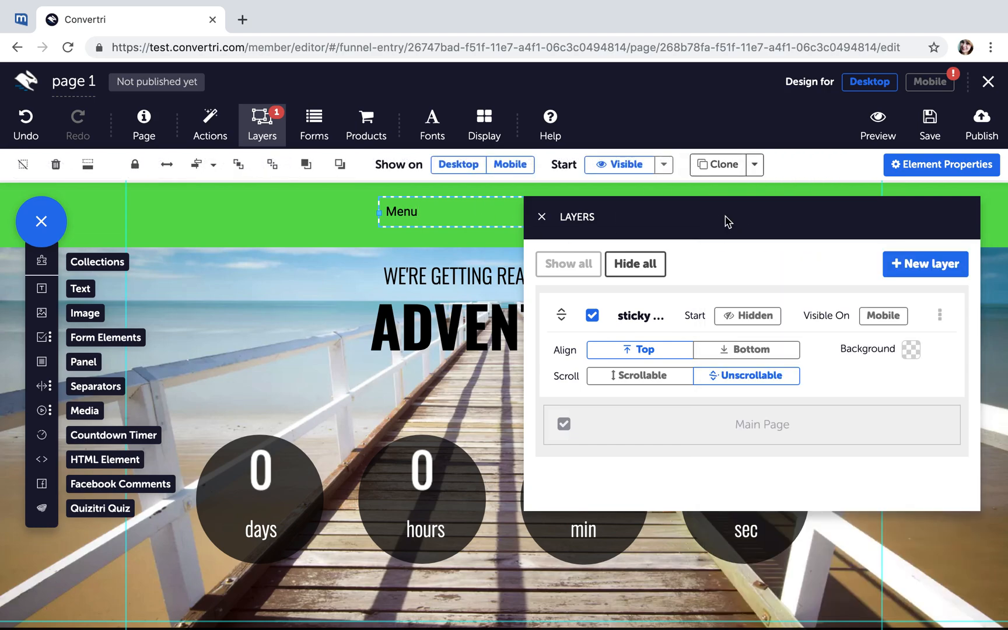
Step: Set the sticky header layer to Start Visible and Scroll Unscrollable, then save the page
left_click(743, 316)
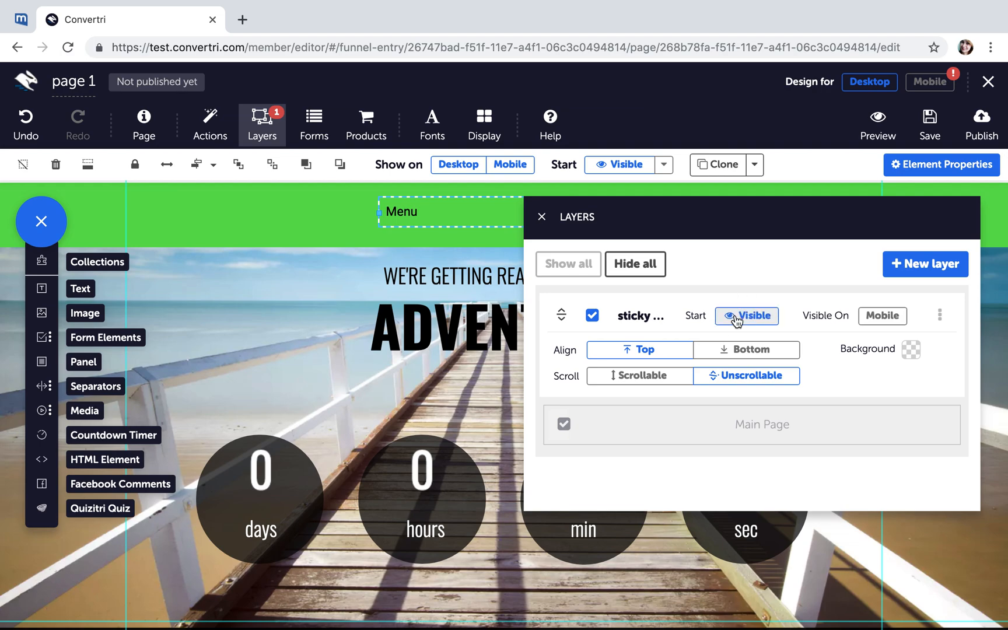
left_click(721, 381)
left_click(724, 382)
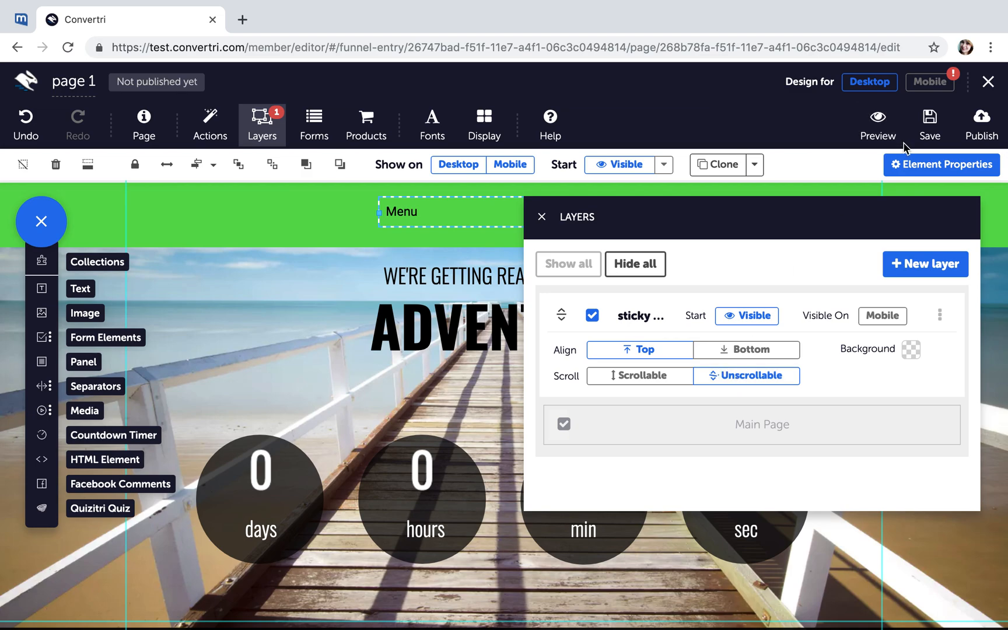
left_click(929, 126)
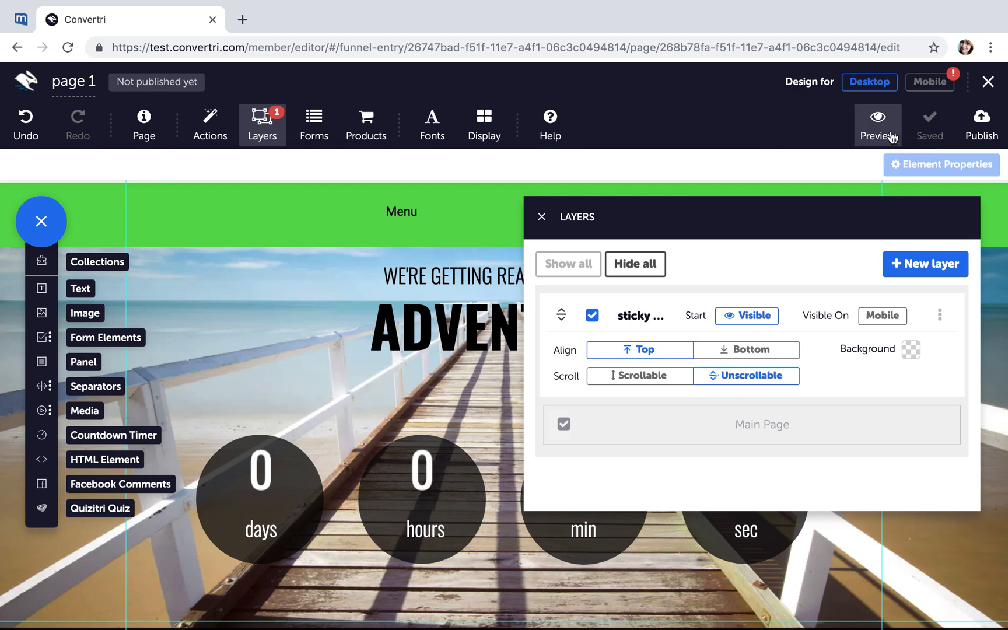
Step: Preview the page and check the green Menu header stays fixed while scrolling
left_click(892, 138)
scroll(627, 296, "down", 3)
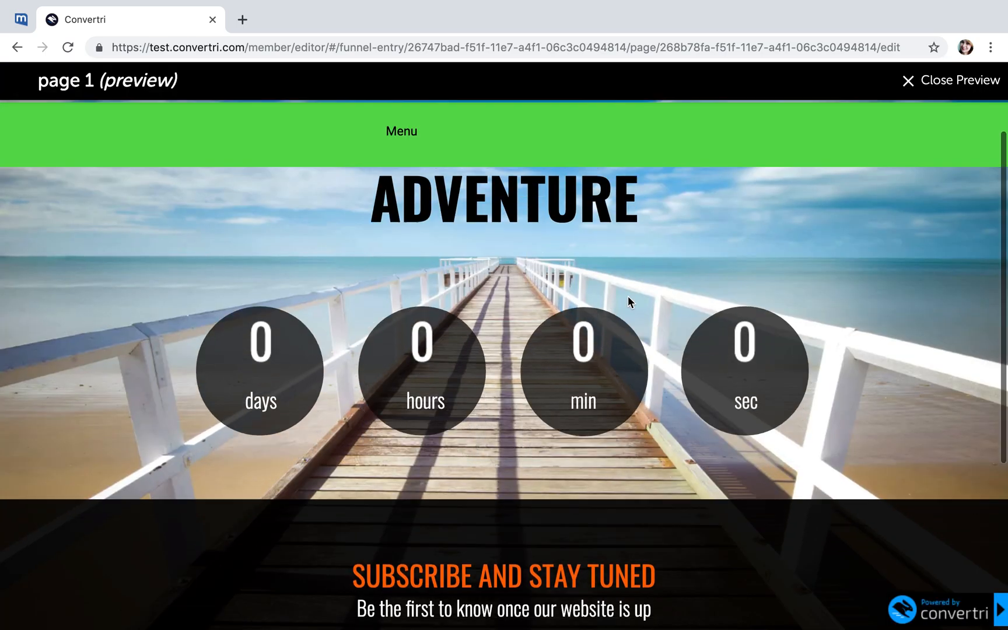
scroll(629, 297, "up", 3)
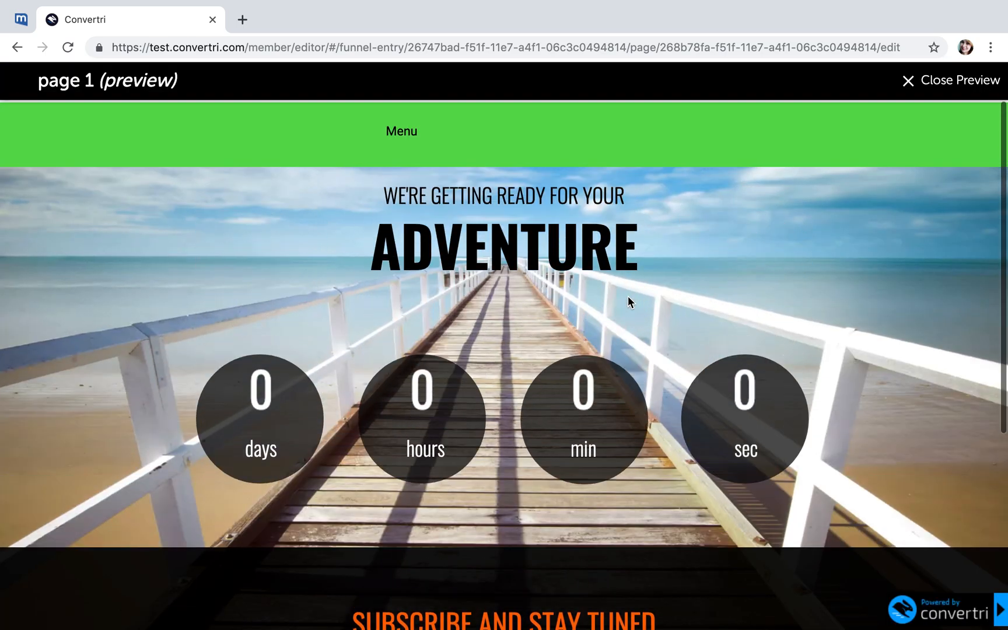